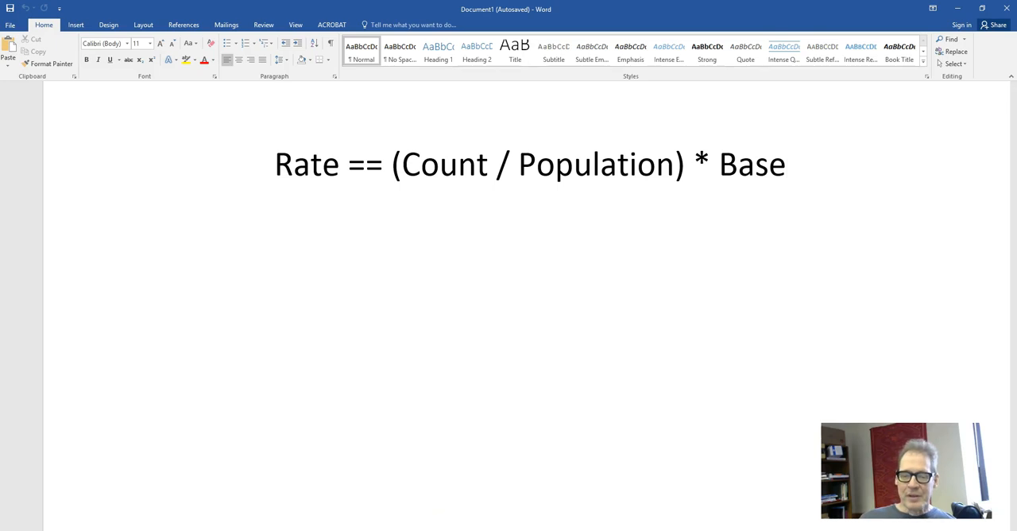
- Switch to the virginia spreadsheet in Google Sheets and insert a column to the left of the murder and nonnegligent manslaughter column
{"action": "left_click", "coordinate": [318, 529]}
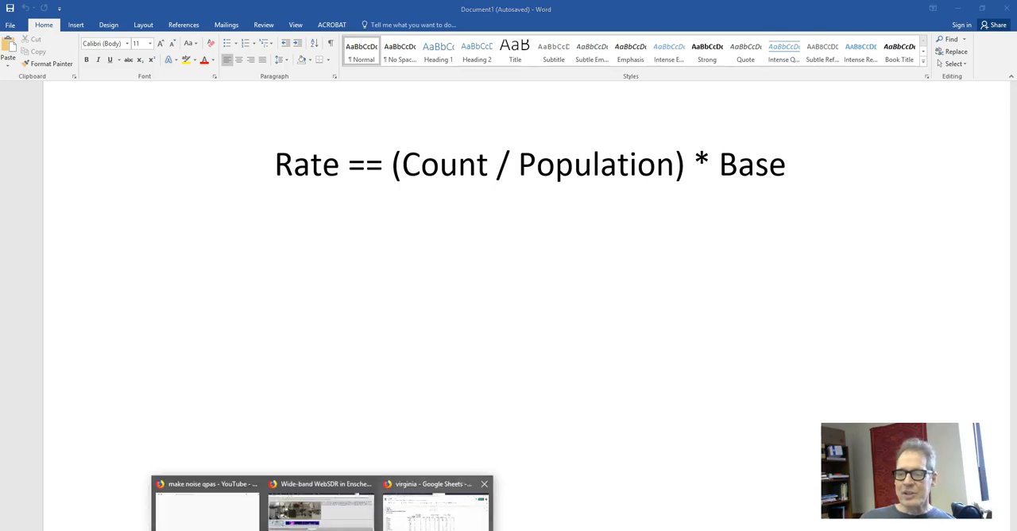
{"action": "left_click", "coordinate": [436, 512]}
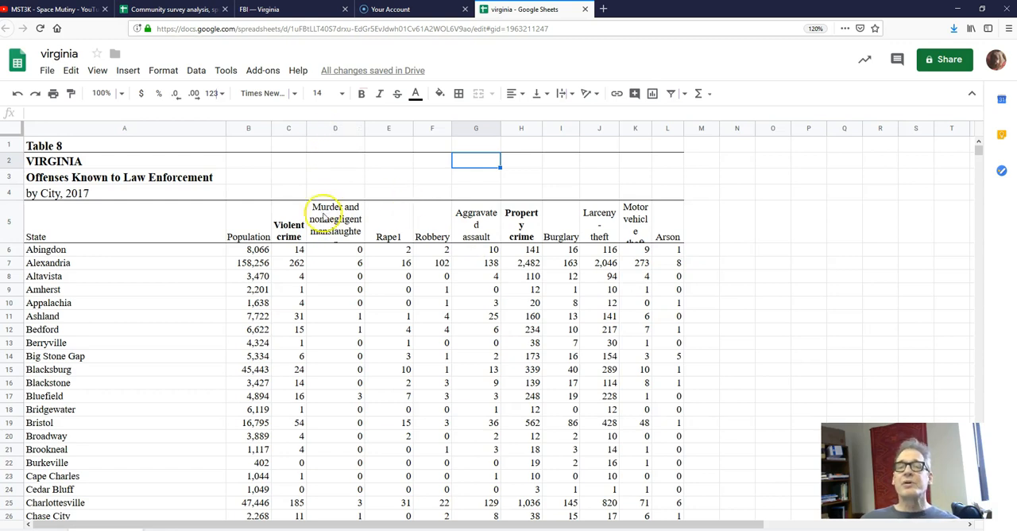
{"action": "left_click", "coordinate": [333, 132]}
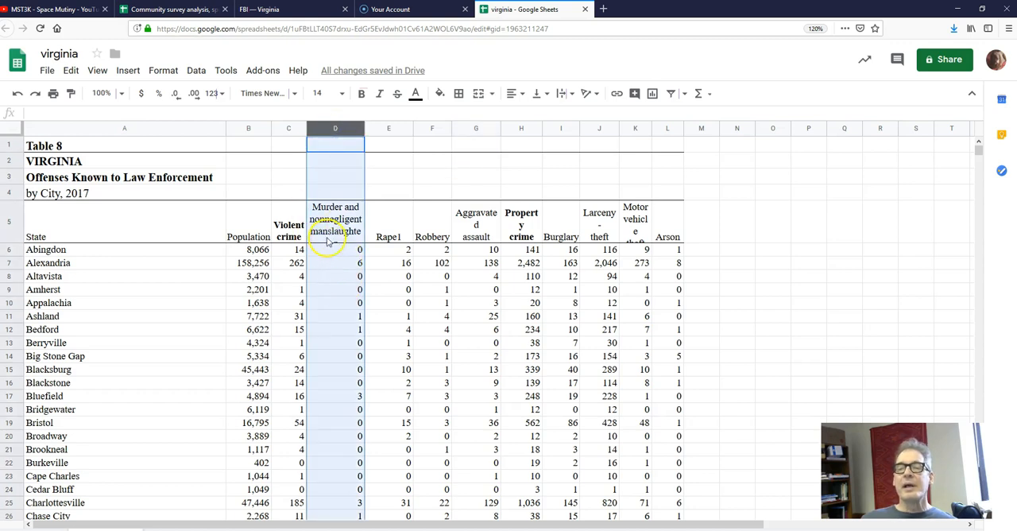
{"action": "left_click", "coordinate": [127, 70]}
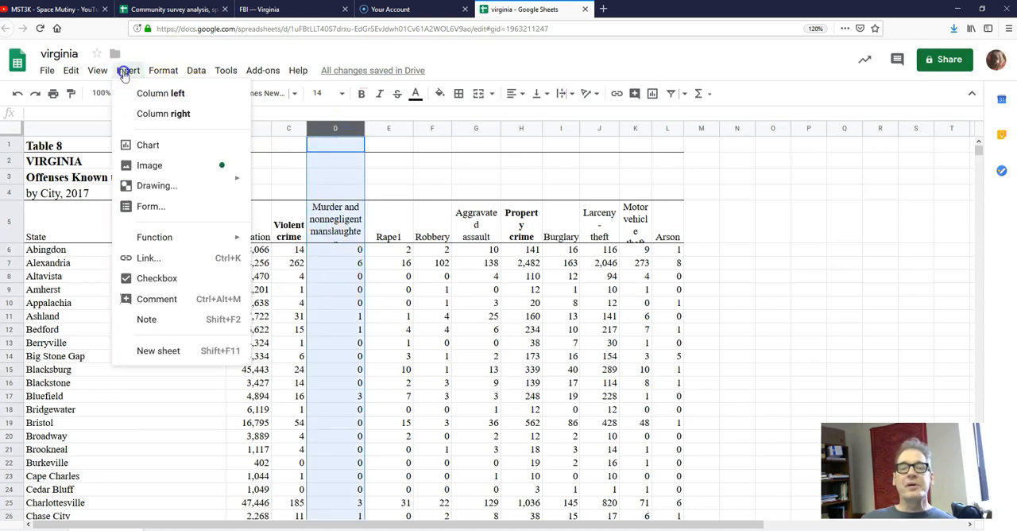
{"action": "left_click", "coordinate": [161, 94]}
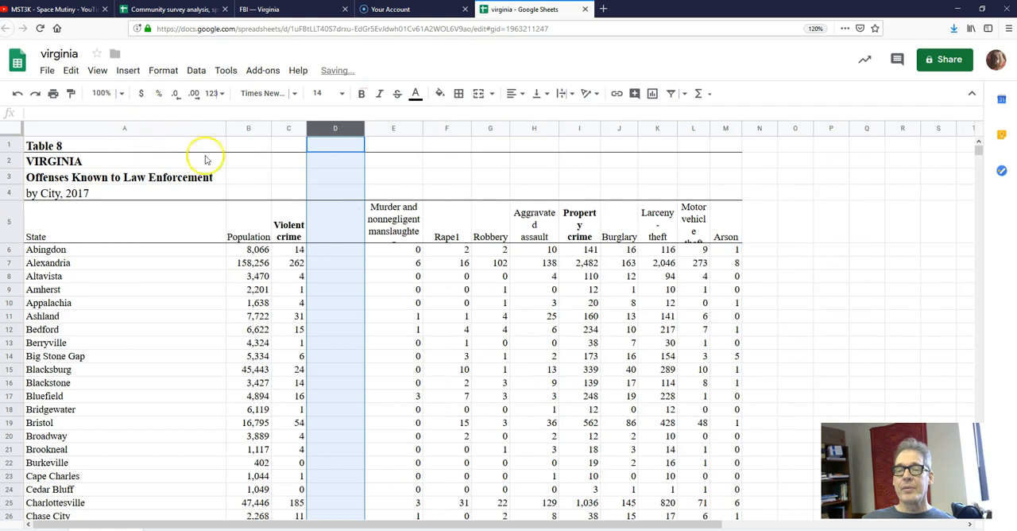
- Enter the header "Violent crime rate" in row 5 of the new column D
{"action": "left_click", "coordinate": [338, 230]}
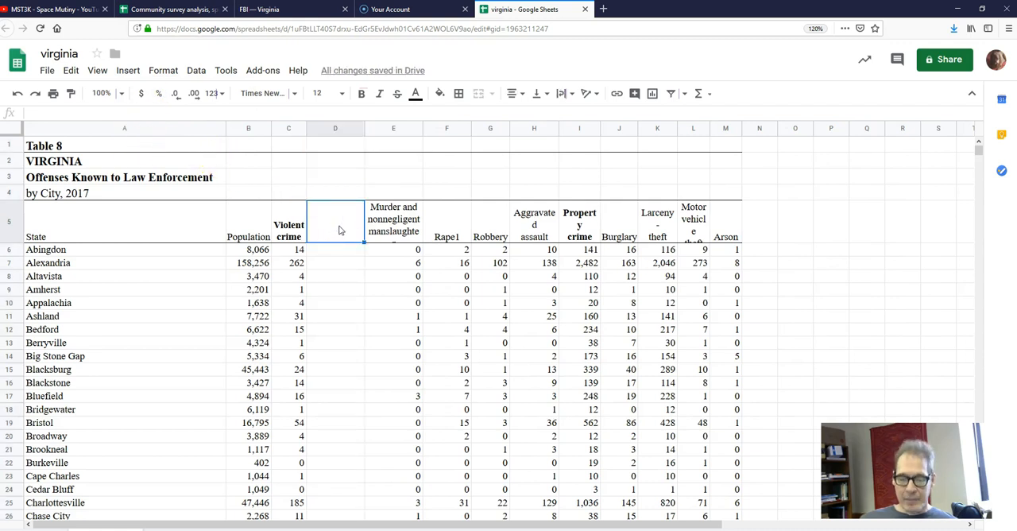
{"action": "type", "text": "Violent c"}
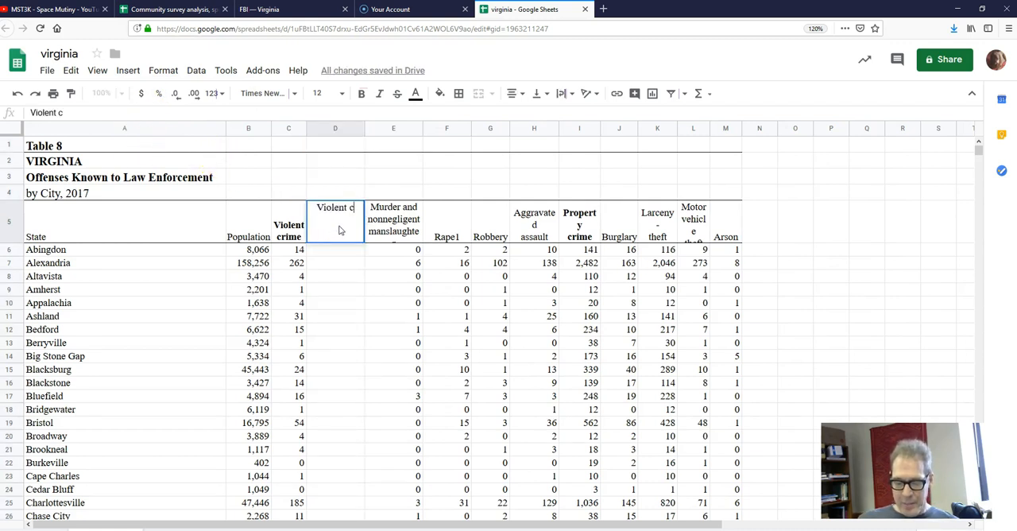
{"action": "type", "text": "rime rate"}
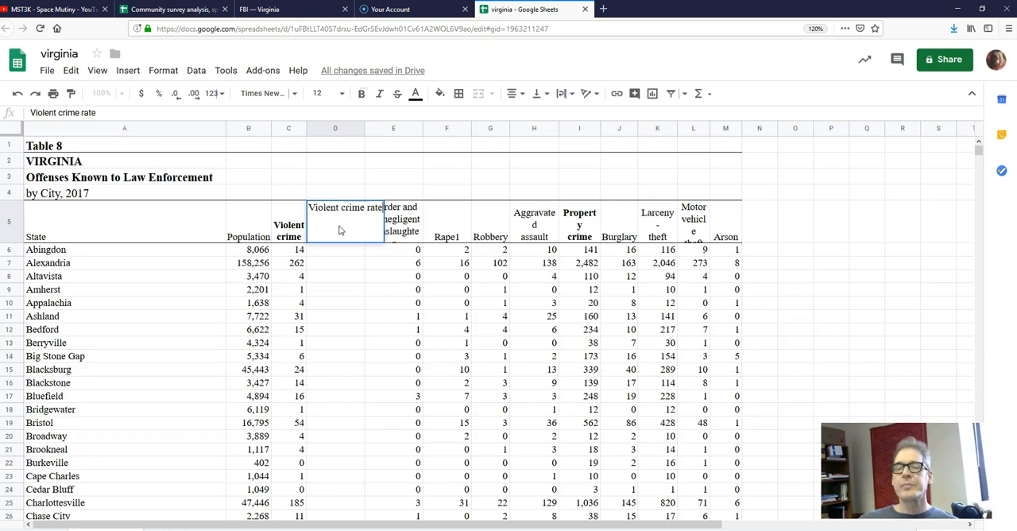
{"action": "key", "text": "Return"}
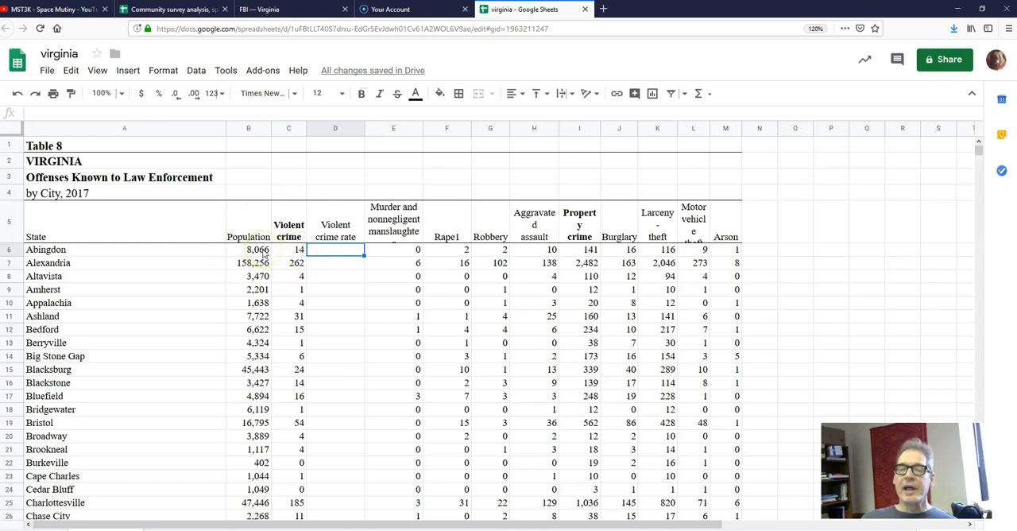
- Open a new browser tab and calculate 17 / 8066 with a Google search
{"action": "left_click", "coordinate": [603, 8]}
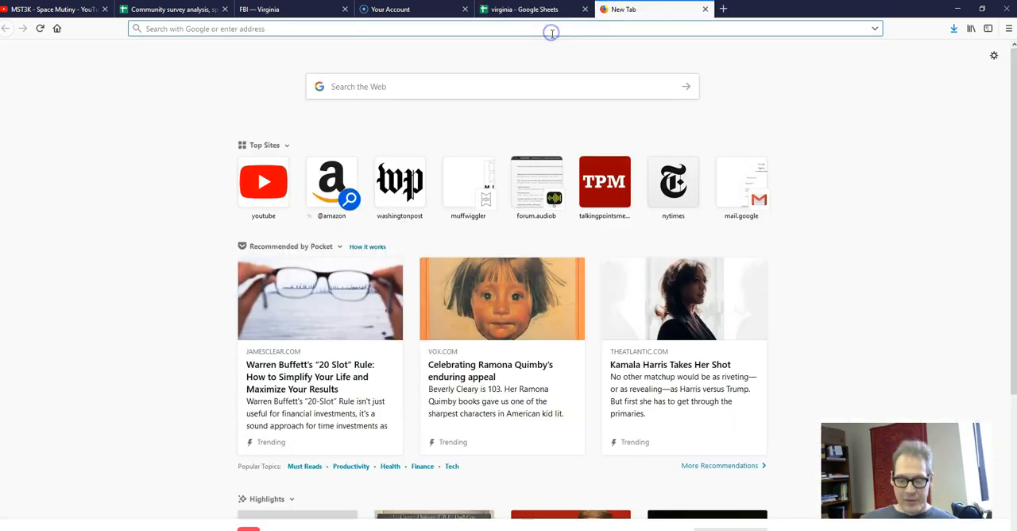
{"action": "type", "text": "17"}
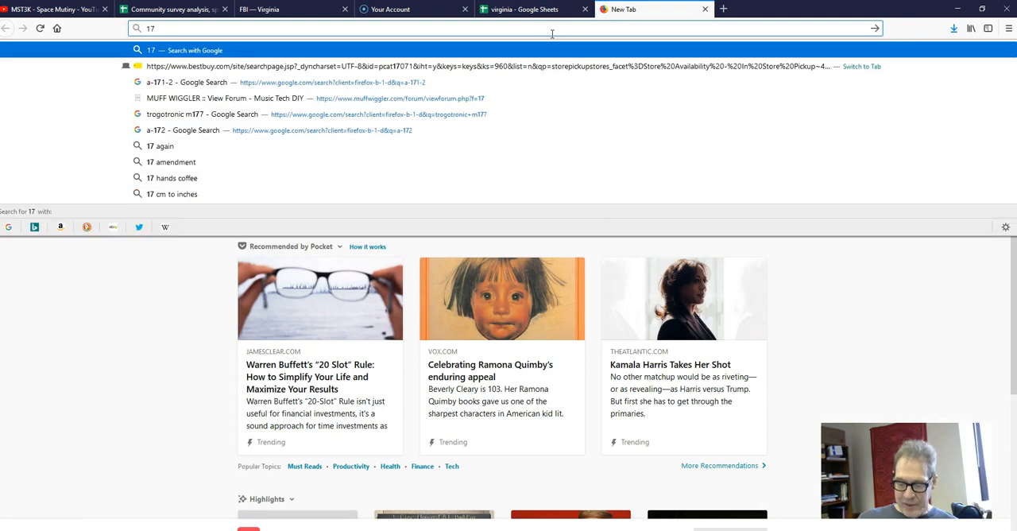
{"action": "key", "text": "BackSpace"}
{"action": "key", "text": "BackSpace"}
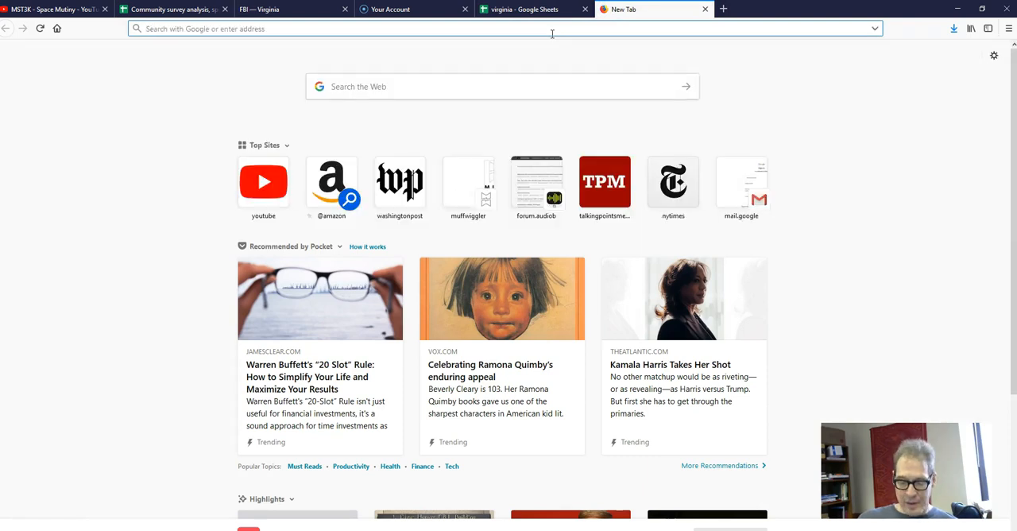
{"action": "type", "text": "17 /"}
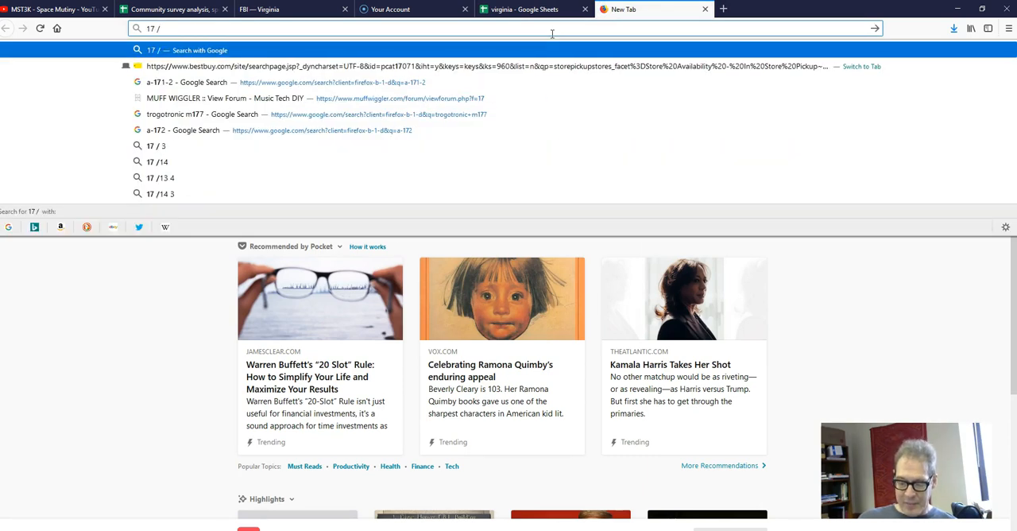
{"action": "type", "text": " 8066"}
{"action": "key", "text": "Return"}
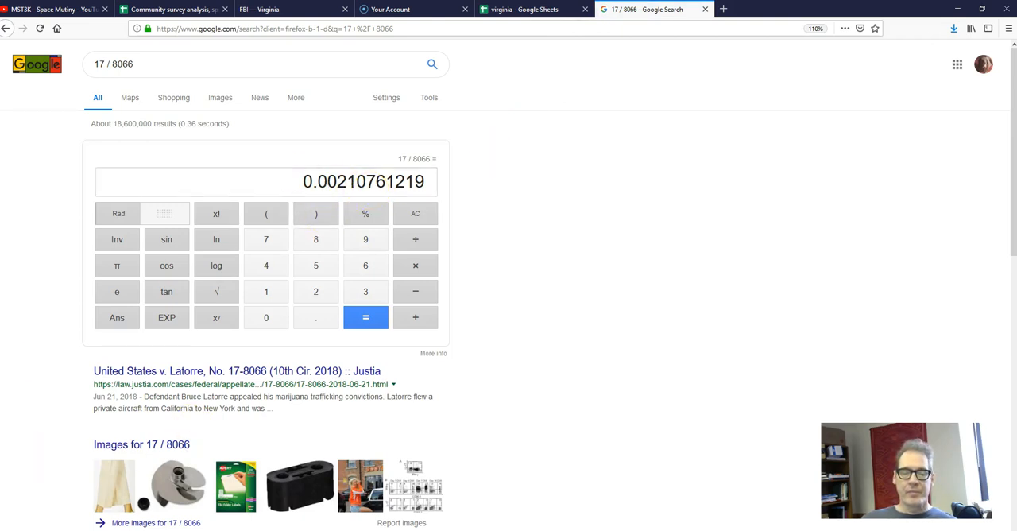
- Check Abingdon's violent crime count in the virginia sheet and correct the Google calculation to 14 / 8066
{"action": "left_click", "coordinate": [521, 9]}
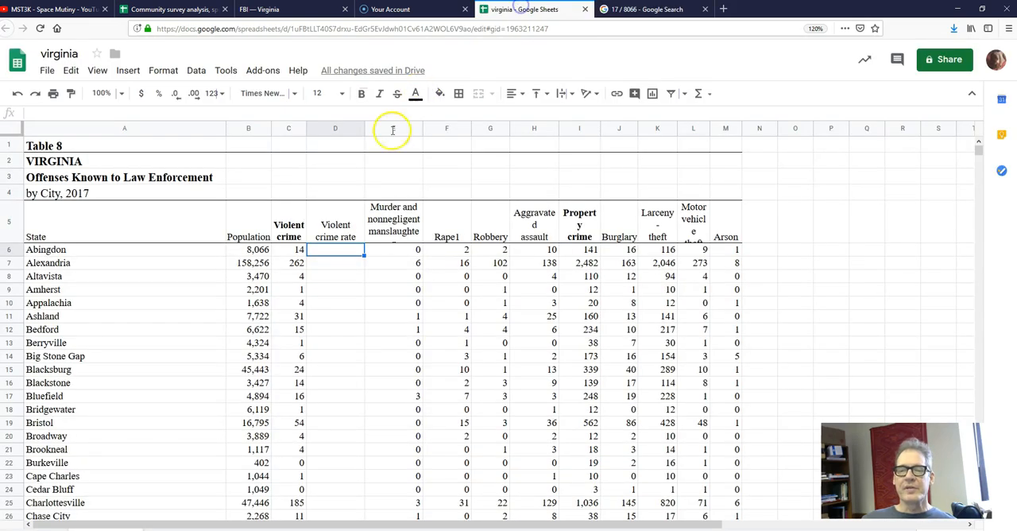
{"action": "left_click", "coordinate": [623, 8]}
{"action": "left_click", "coordinate": [107, 65]}
{"action": "key", "text": "BackSpace"}
{"action": "type", "text": "4 / 8066"}
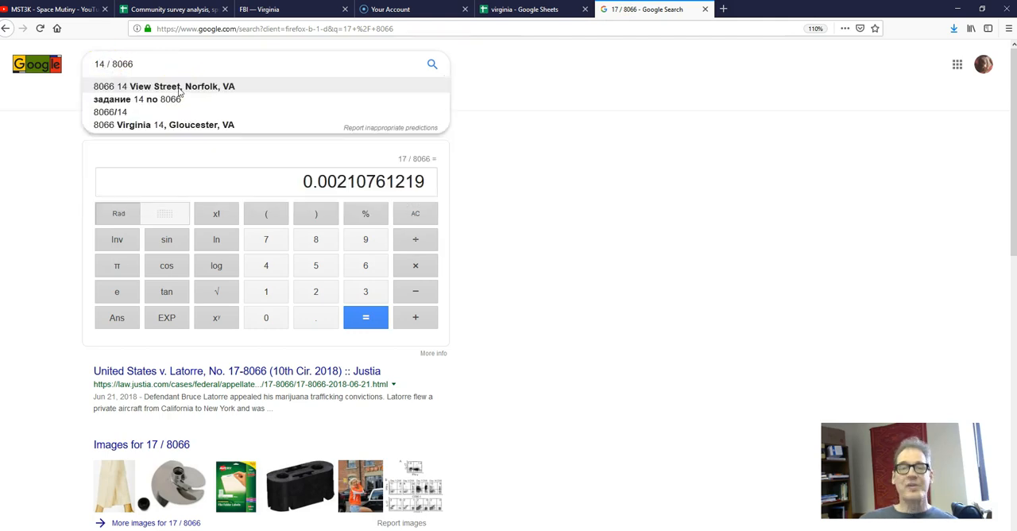
{"action": "key", "text": "Return"}
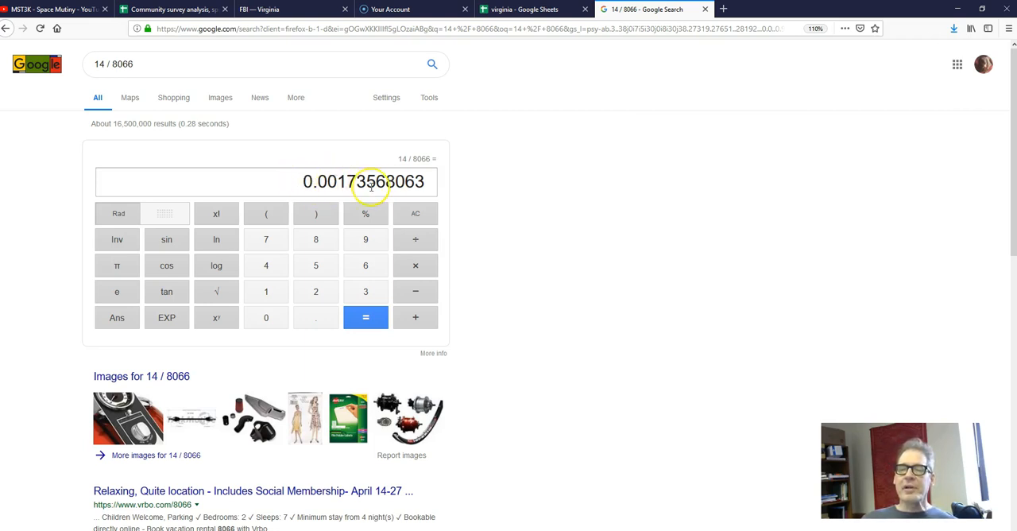
- Multiply the calculator's result by 100000
{"action": "left_click", "coordinate": [414, 266]}
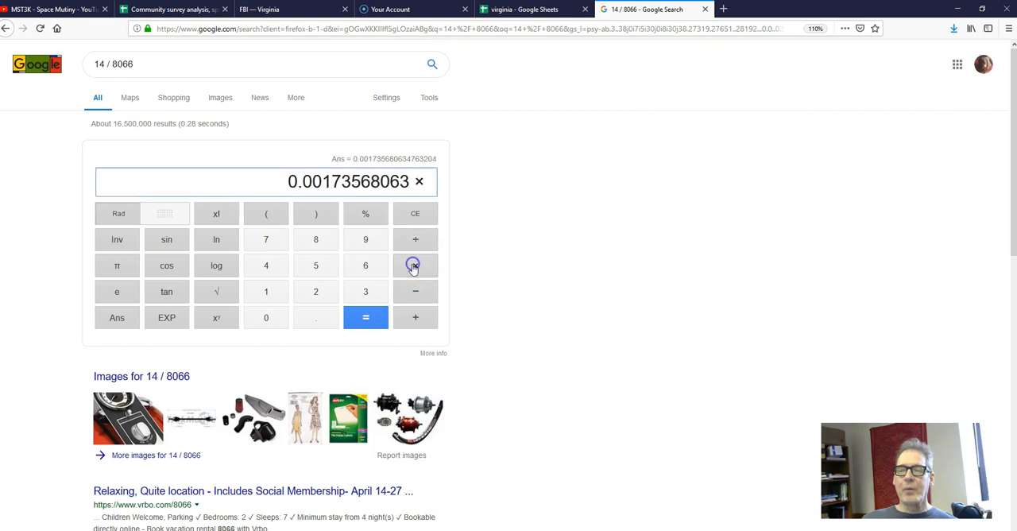
{"action": "type", "text": "100000"}
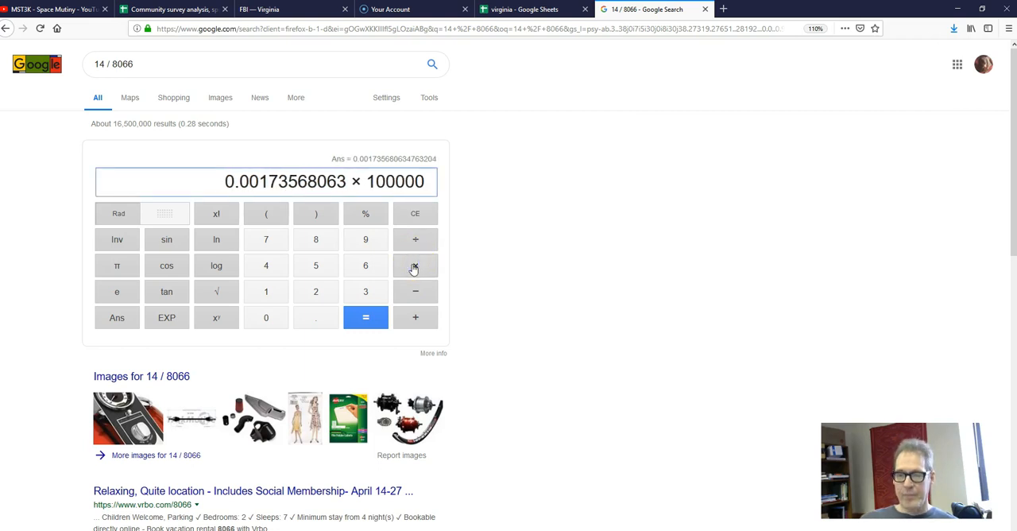
{"action": "key", "text": "Return"}
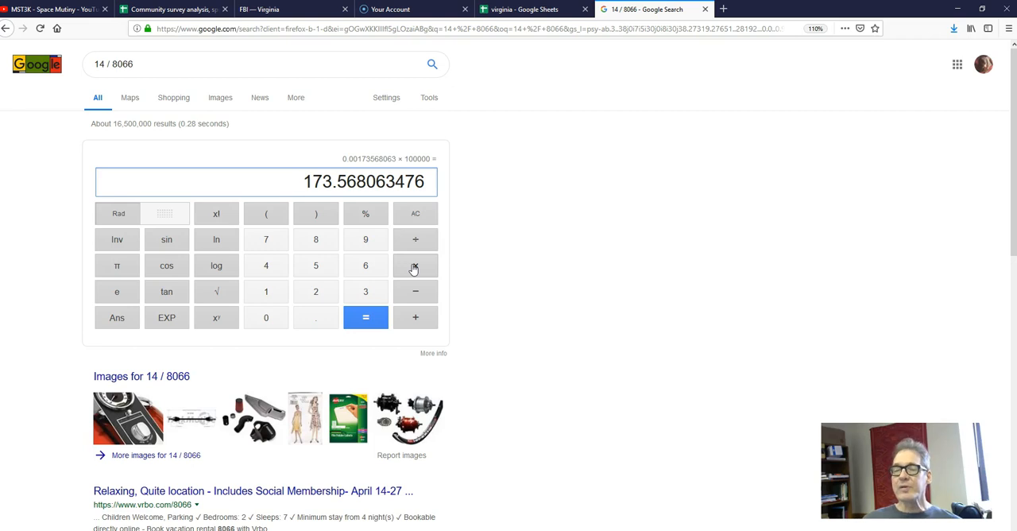
- Return to the virginia sheet and start a formula in cell D6 with an equals sign
{"action": "left_click", "coordinate": [534, 8]}
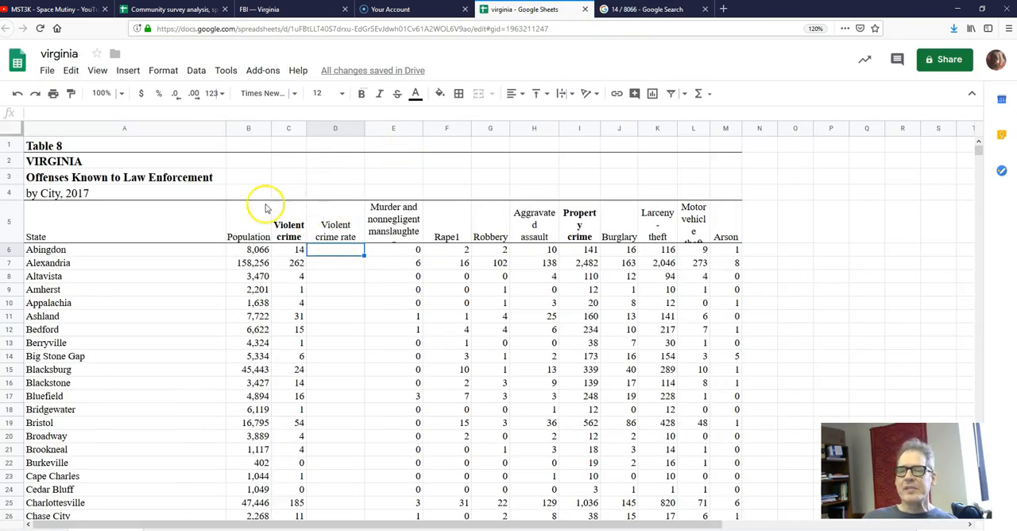
{"action": "left_click", "coordinate": [258, 253]}
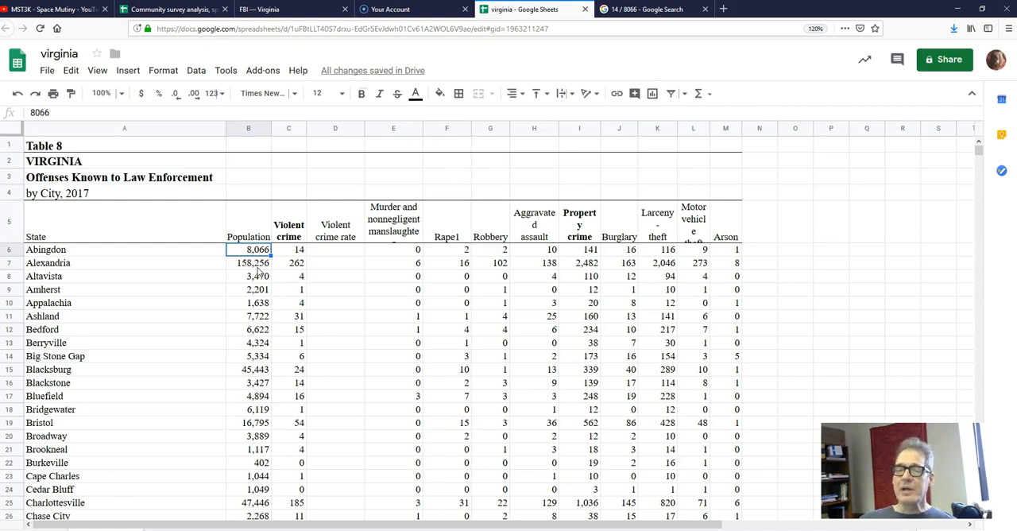
{"action": "left_click", "coordinate": [337, 254]}
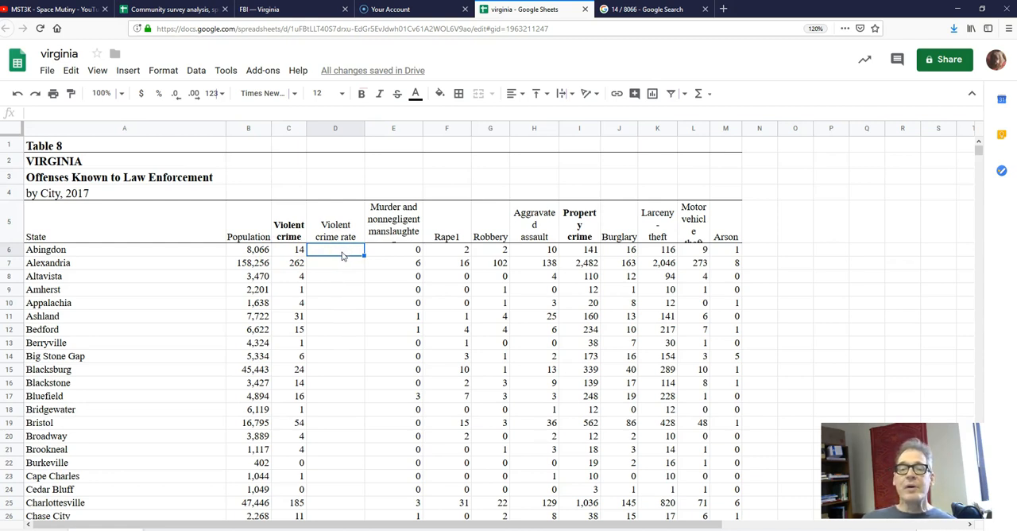
{"action": "left_click", "coordinate": [93, 116]}
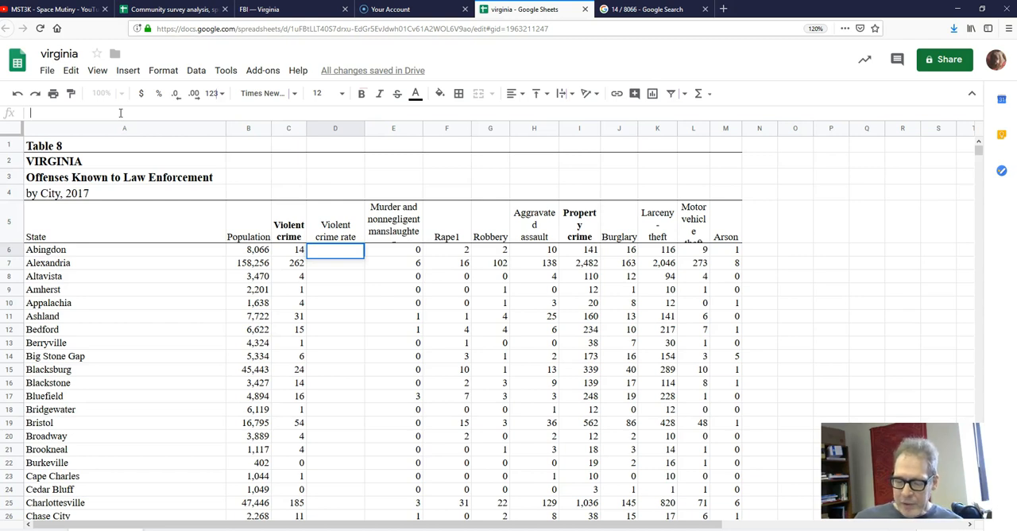
{"action": "type", "text": "="}
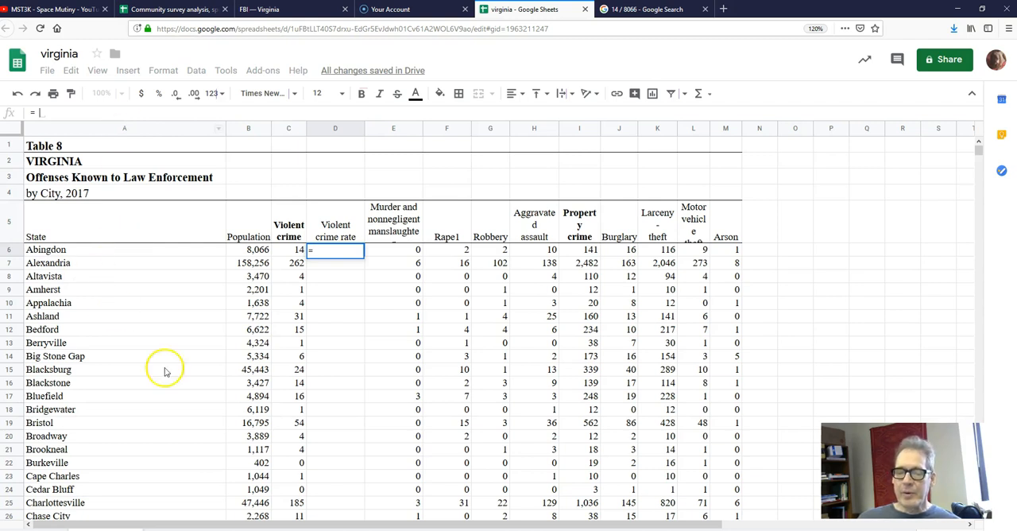
- Review the rate formula in the Word document Document1, and return to the virginia sheet in Google Sheets
{"action": "mouse_move", "coordinate": [296, 525]}
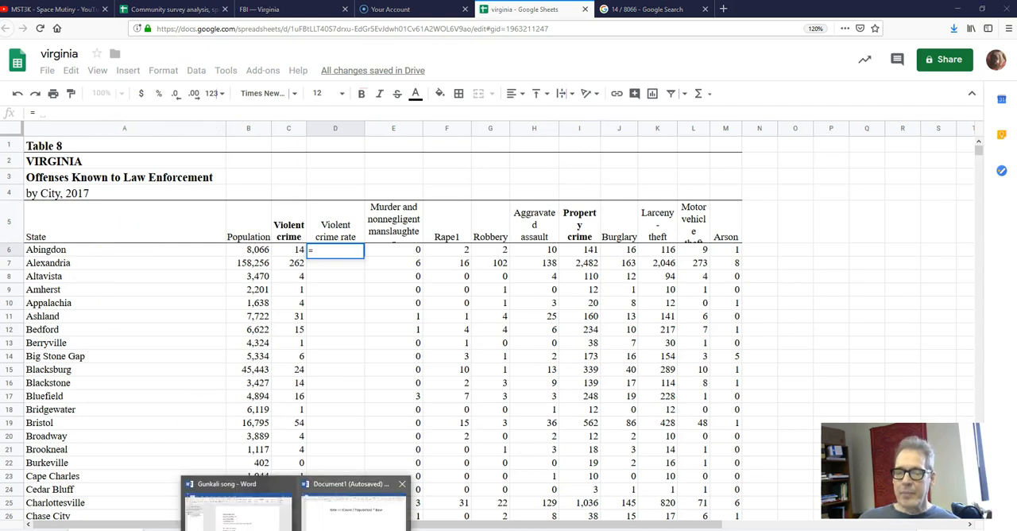
{"action": "left_click", "coordinate": [318, 500]}
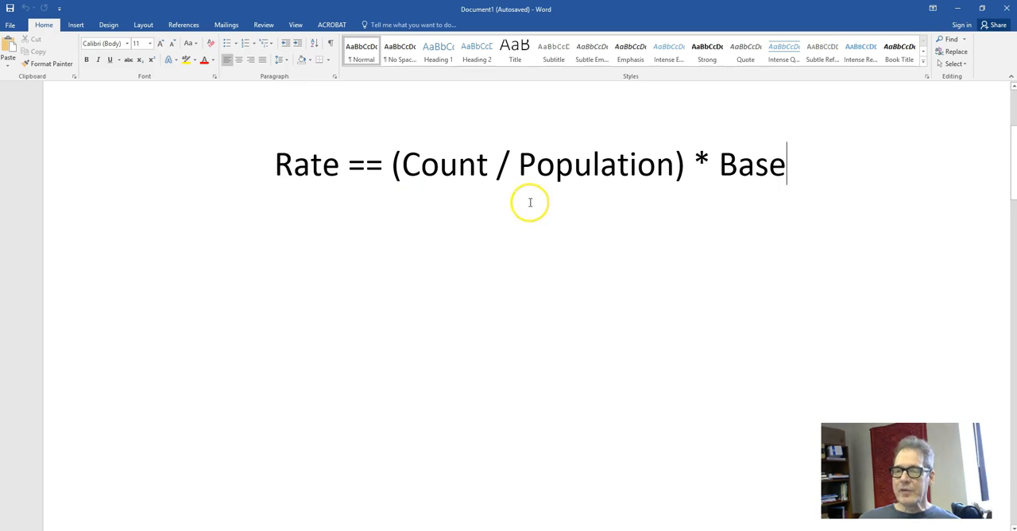
{"action": "mouse_move", "coordinate": [429, 528]}
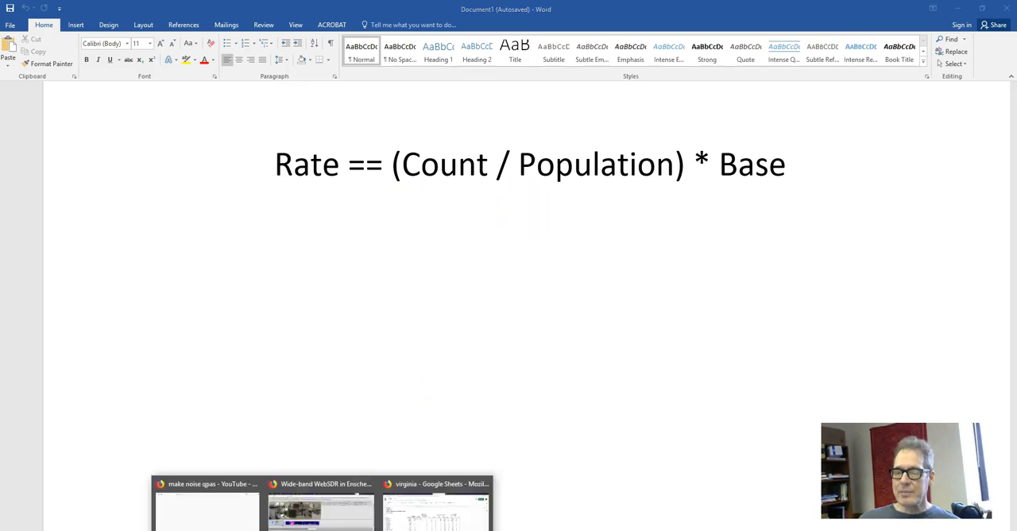
{"action": "left_click", "coordinate": [433, 509]}
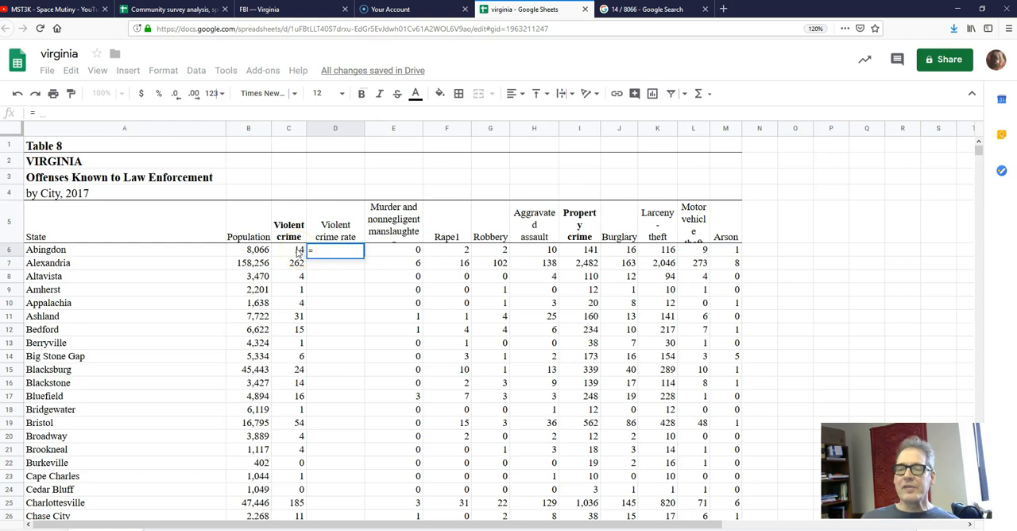
- Complete Abingdon's violent crime rate formula in D6 as = (C6 / B6) * 100,000
{"action": "left_click", "coordinate": [298, 251]}
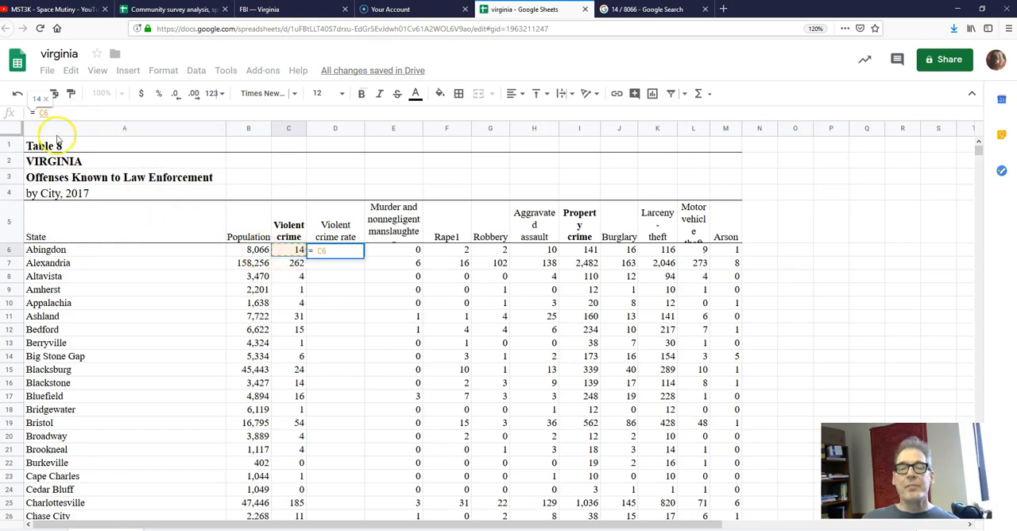
{"action": "type", "text": "/"}
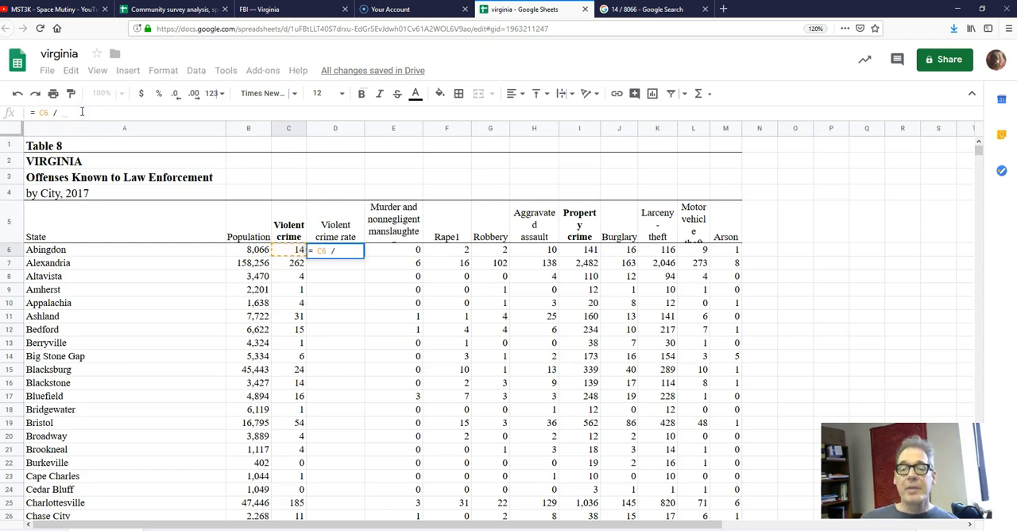
{"action": "left_click", "coordinate": [258, 250]}
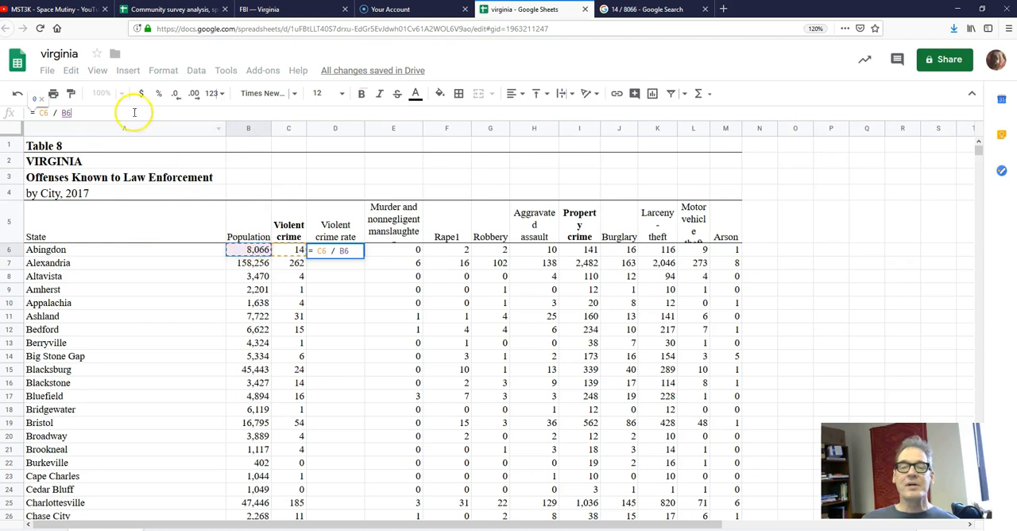
{"action": "type", "text": ")"}
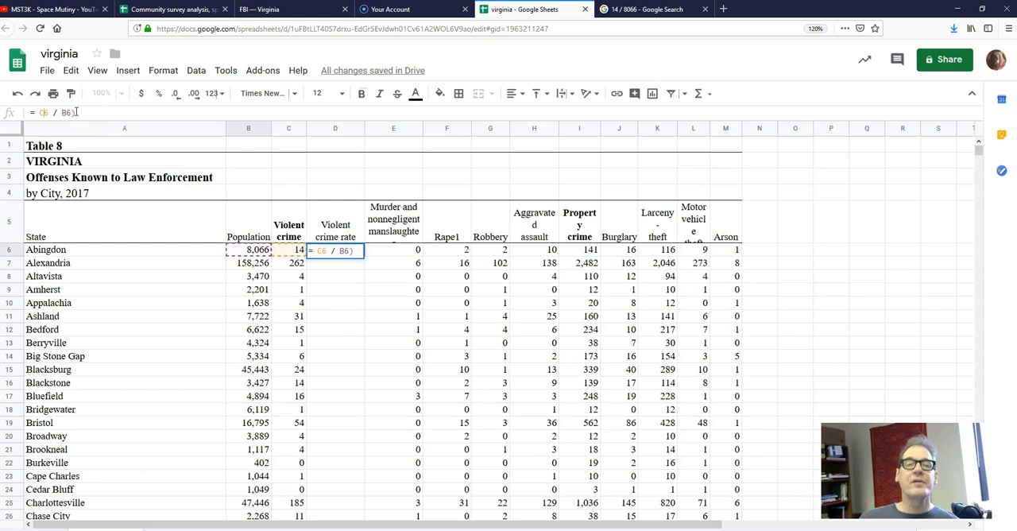
{"action": "type", "text": "("}
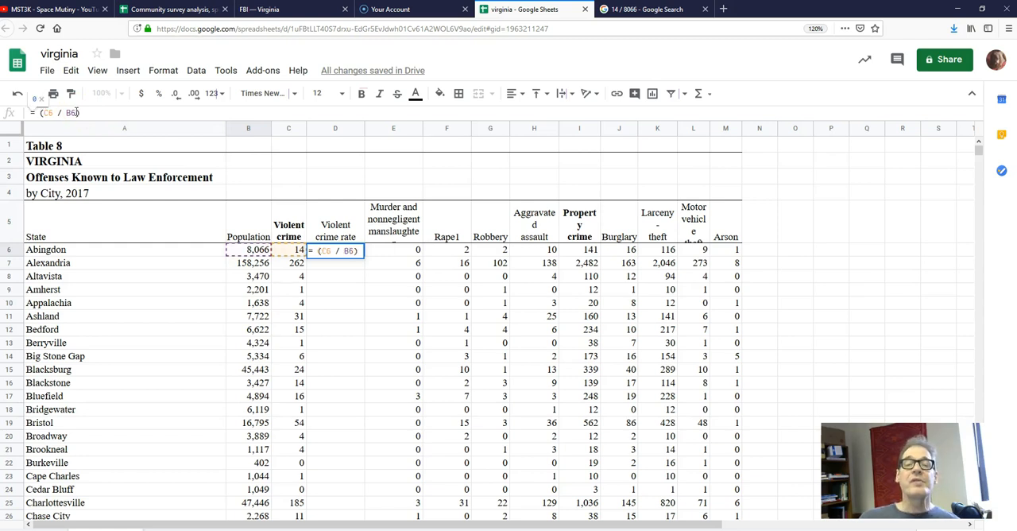
{"action": "type", "text": "*1"}
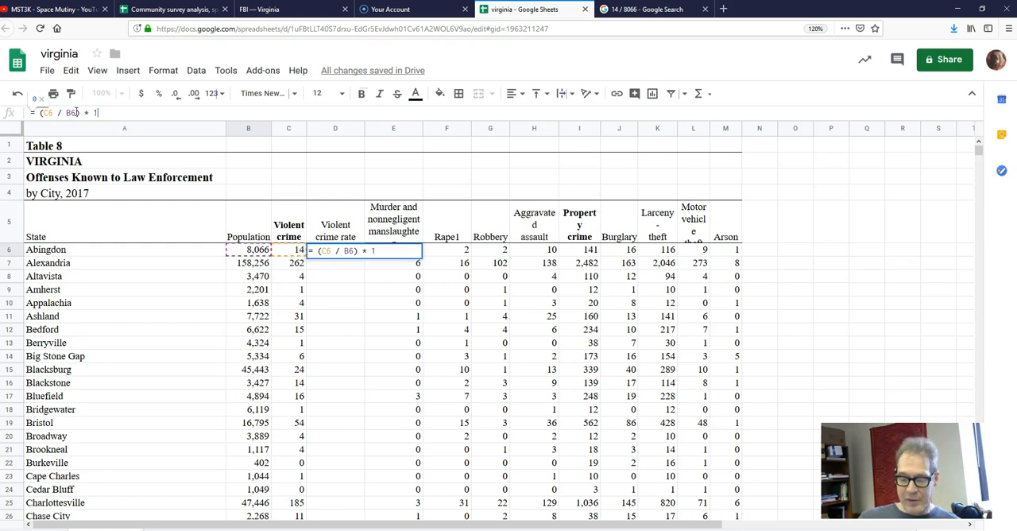
{"action": "type", "text": "00,000"}
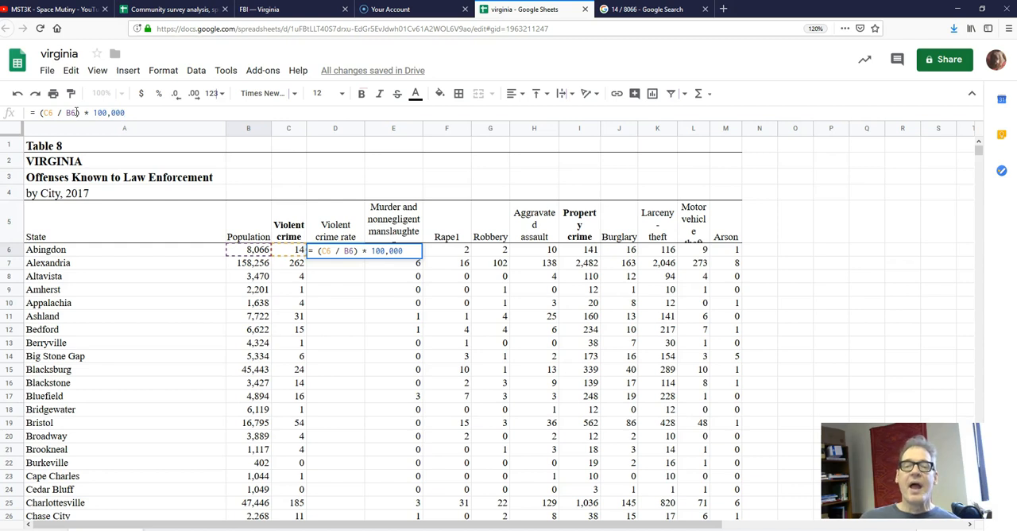
{"action": "key", "text": "Return"}
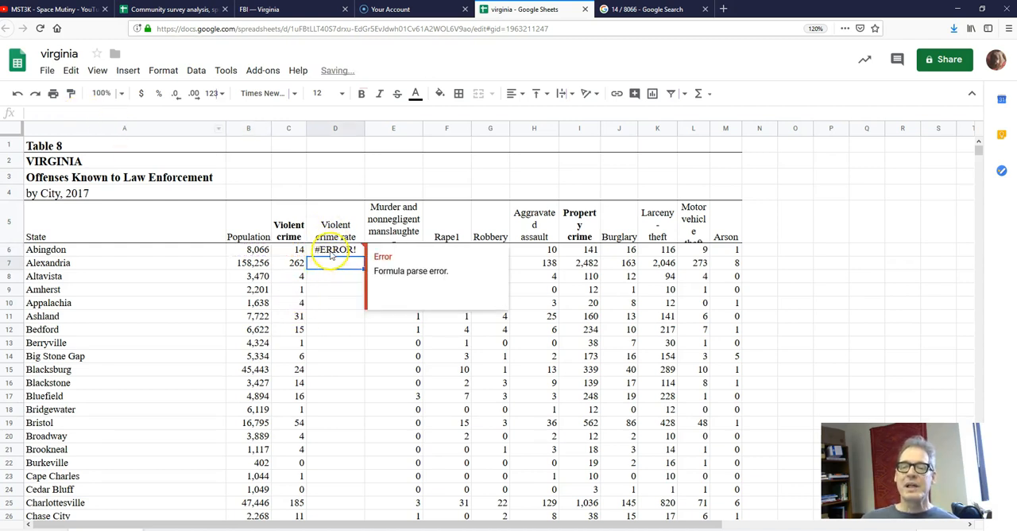
- Correct the multiplier in D6's formula to 100000 and compare the rate with the Google calculator's result
{"action": "left_click", "coordinate": [333, 249]}
{"action": "left_click_drag", "start_coordinate": [127, 113], "coordinate": [94, 114]}
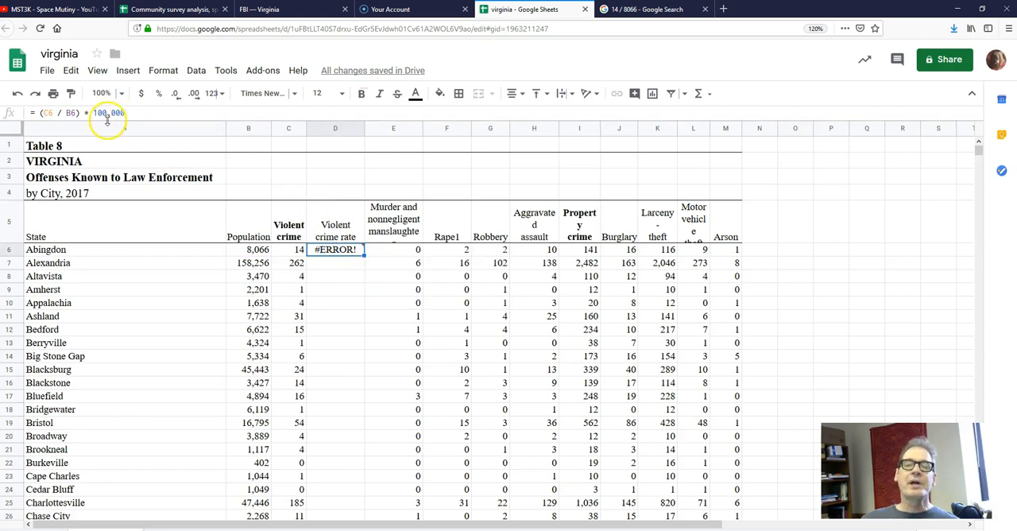
{"action": "left_click", "coordinate": [145, 113]}
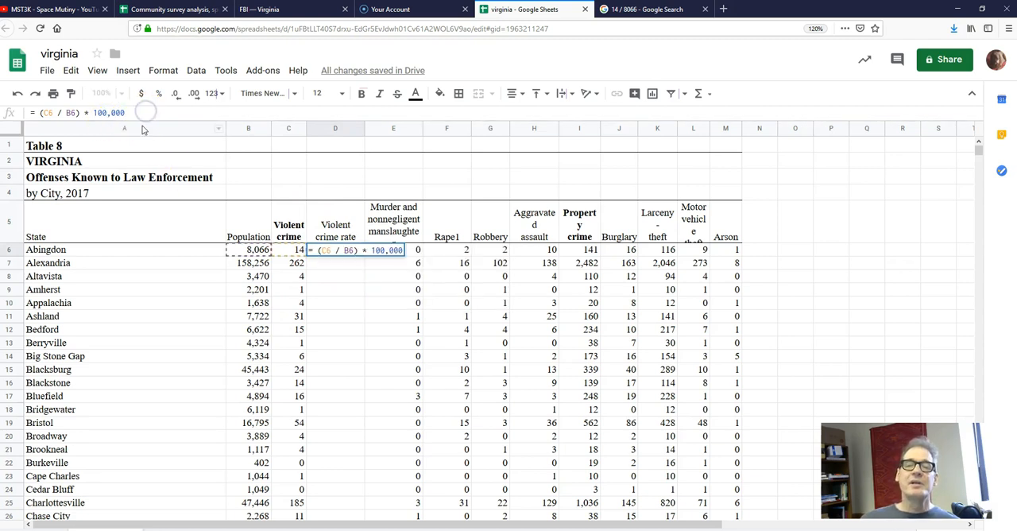
{"action": "key", "text": "BackSpace"}
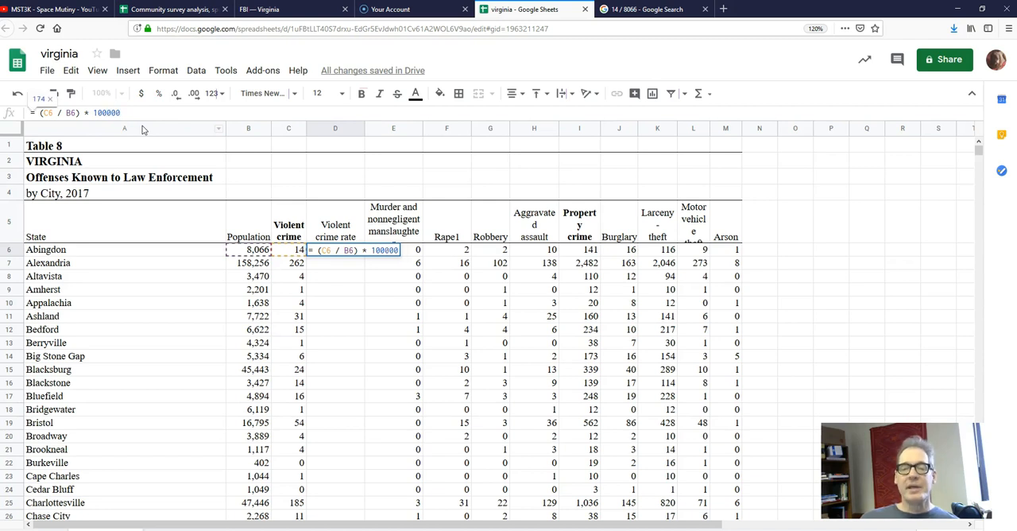
{"action": "key", "text": "Return"}
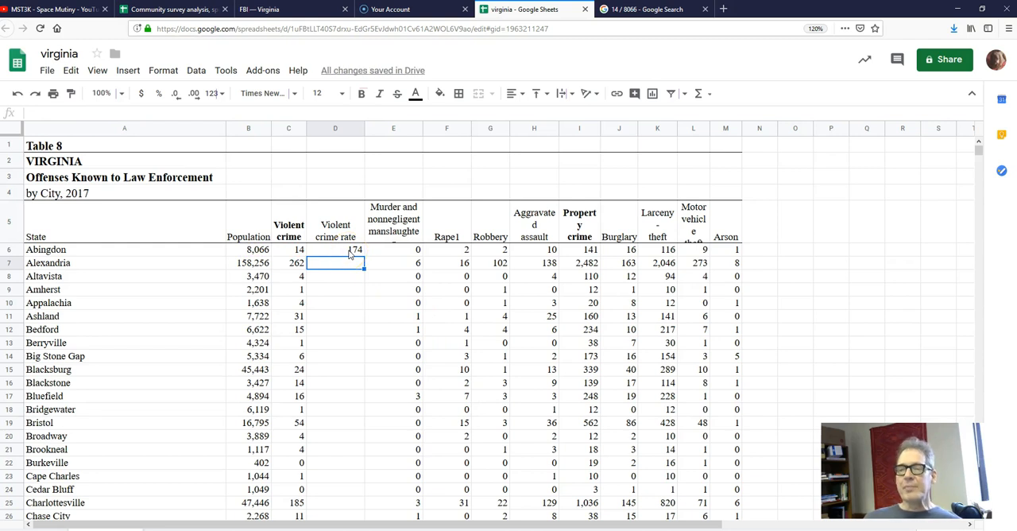
{"action": "left_click", "coordinate": [645, 8]}
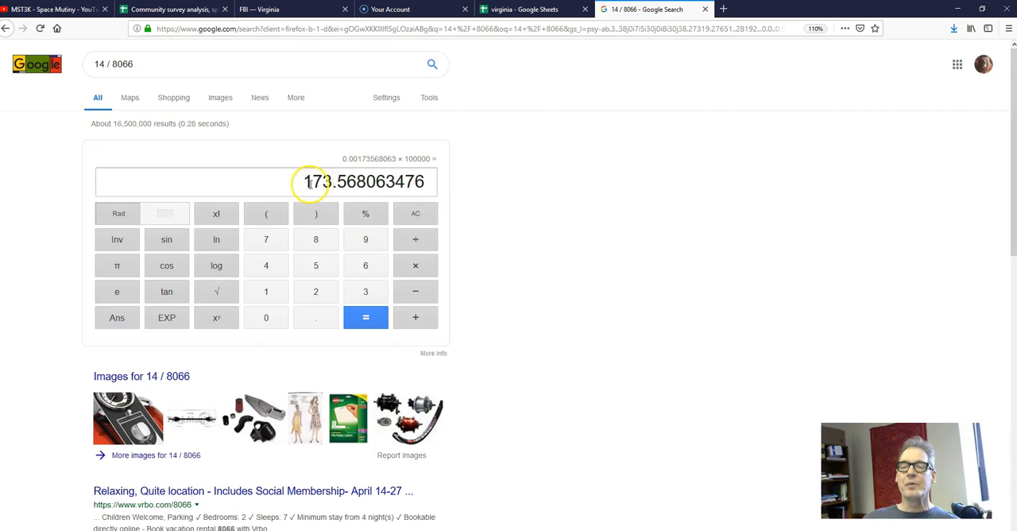
{"action": "left_click", "coordinate": [513, 8]}
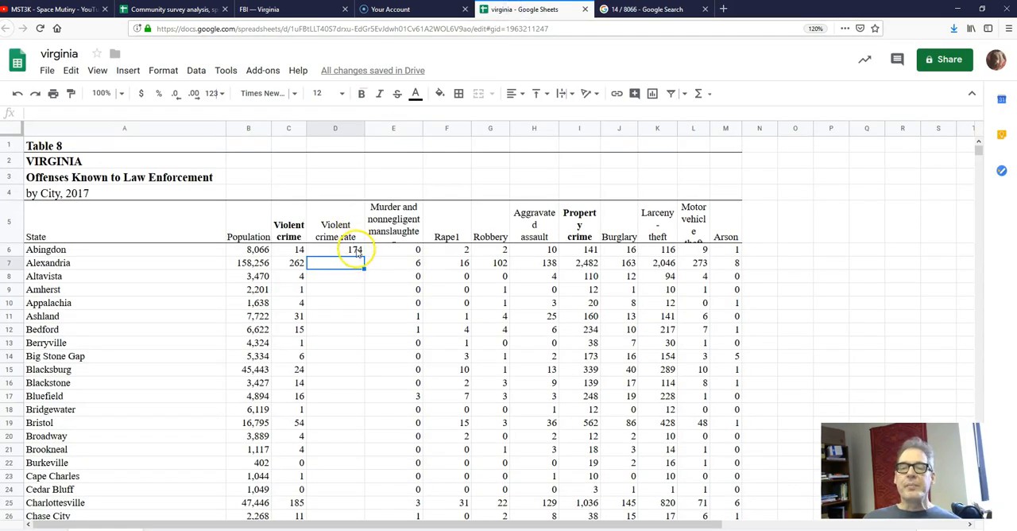
- Center the contents of the Violent crime rate column (column D) horizontally
{"action": "left_click", "coordinate": [334, 129]}
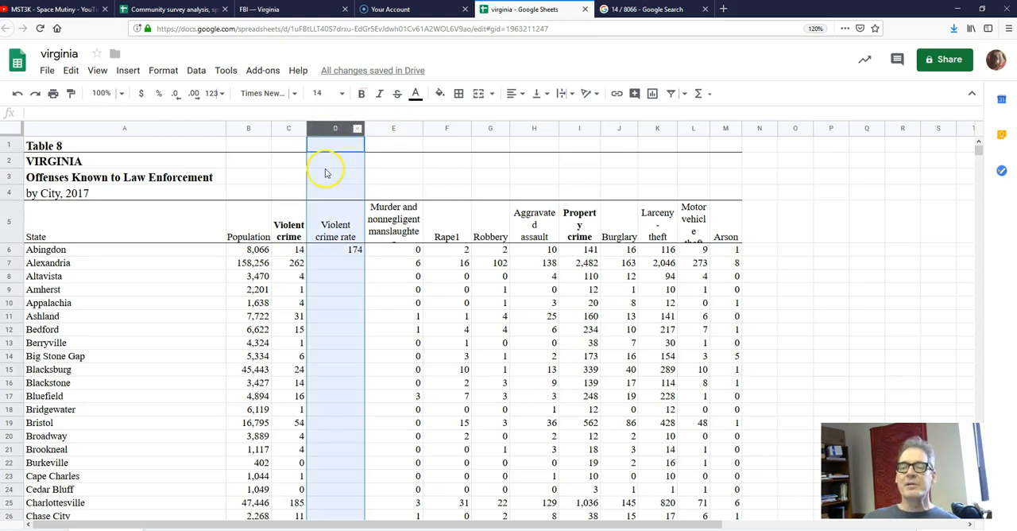
{"action": "left_click", "coordinate": [516, 94]}
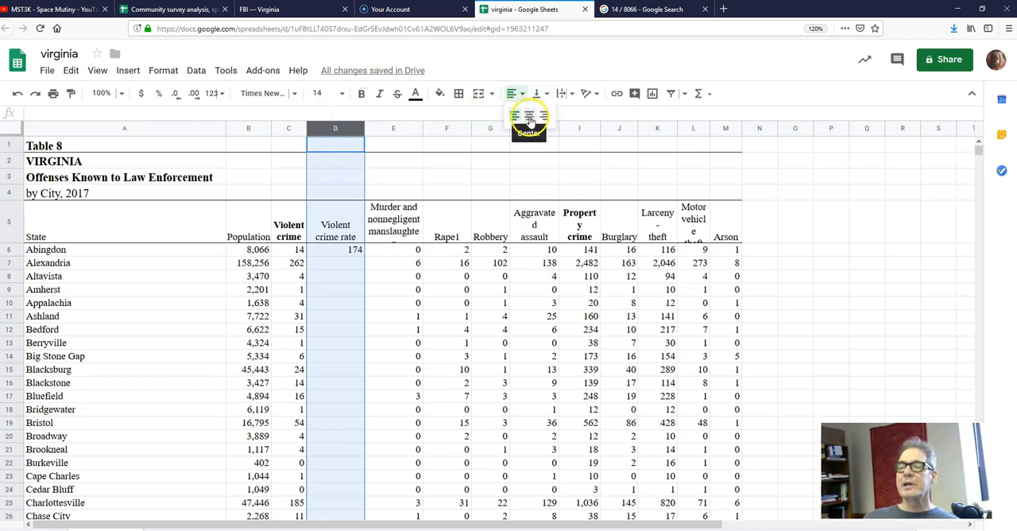
{"action": "left_click", "coordinate": [528, 116]}
{"action": "left_click", "coordinate": [339, 262]}
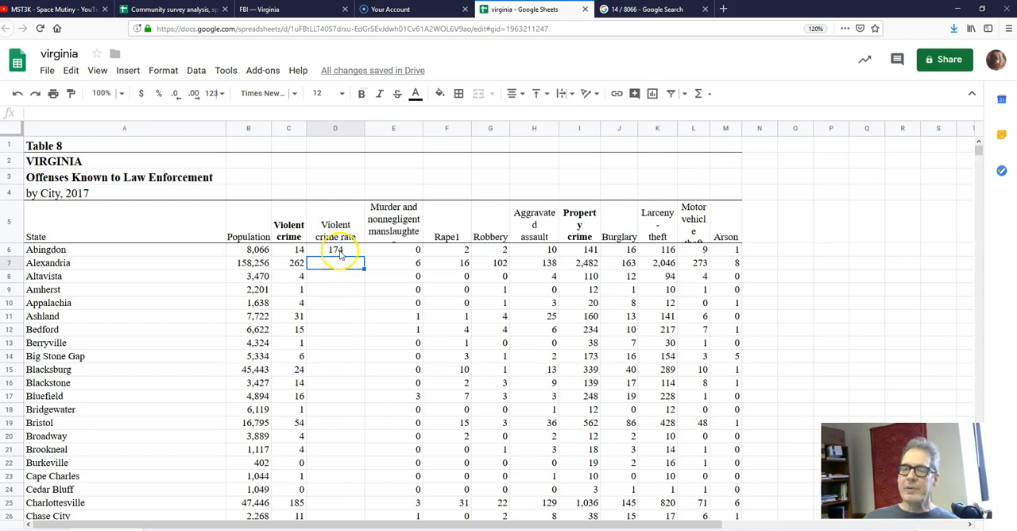
- Fill the rate formula from D6 down through D147, covering every city from Abingdon to Wytheville
{"action": "left_click", "coordinate": [336, 251]}
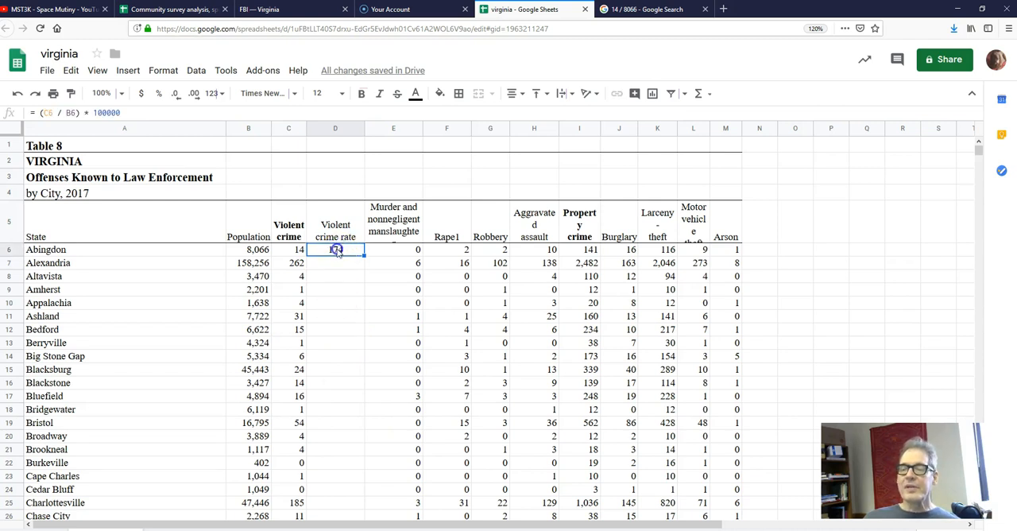
{"action": "left_click_drag", "start_coordinate": [336, 252], "coordinate": [347, 339]}
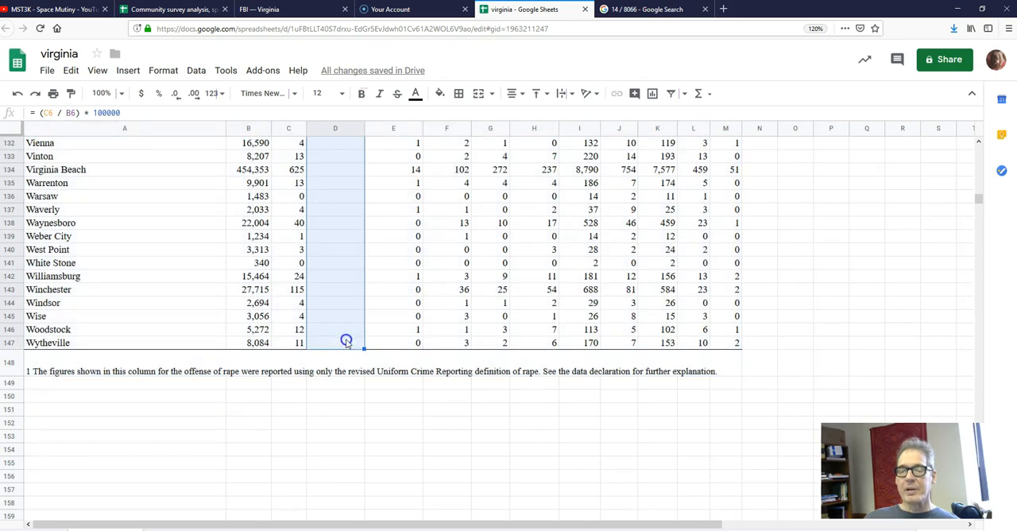
{"action": "scroll", "coordinate": [469, 444], "scroll_direction": "up", "scroll_amount": 10}
{"action": "scroll", "coordinate": [422, 384], "scroll_direction": "up", "scroll_amount": 20}
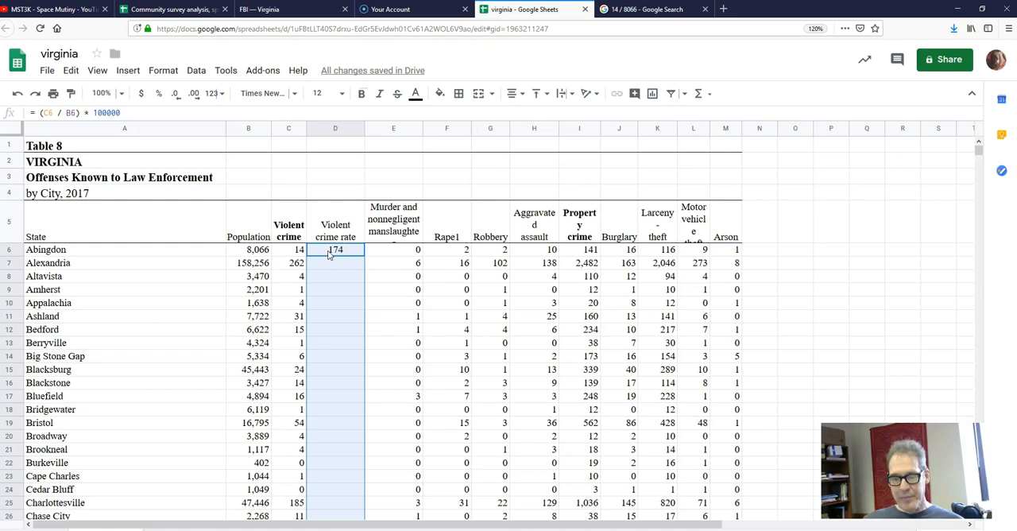
{"action": "key", "text": "ctrl+d"}
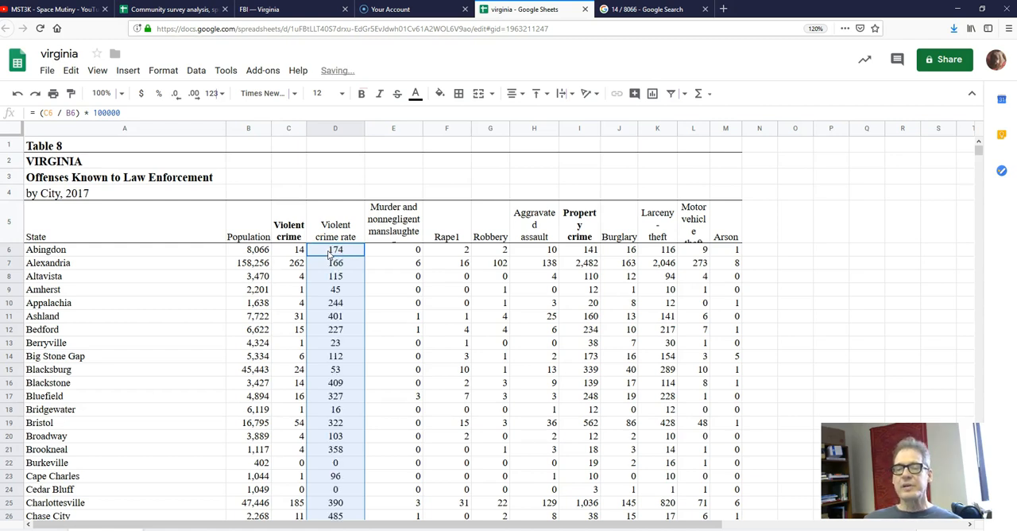
{"action": "right_click", "coordinate": [329, 253]}
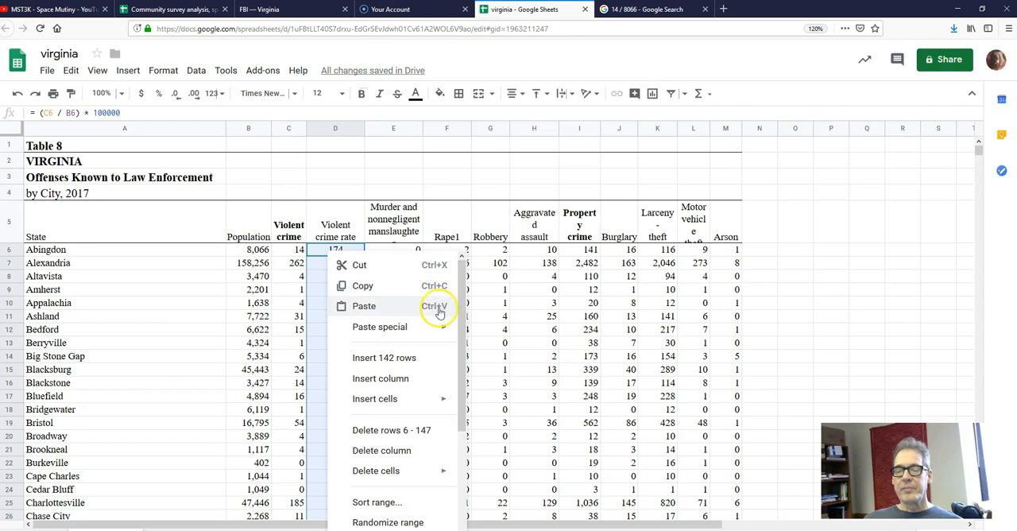
{"action": "scroll", "coordinate": [445, 310], "scroll_direction": "down", "scroll_amount": 3}
{"action": "scroll", "coordinate": [457, 294], "scroll_direction": "up", "scroll_amount": 3}
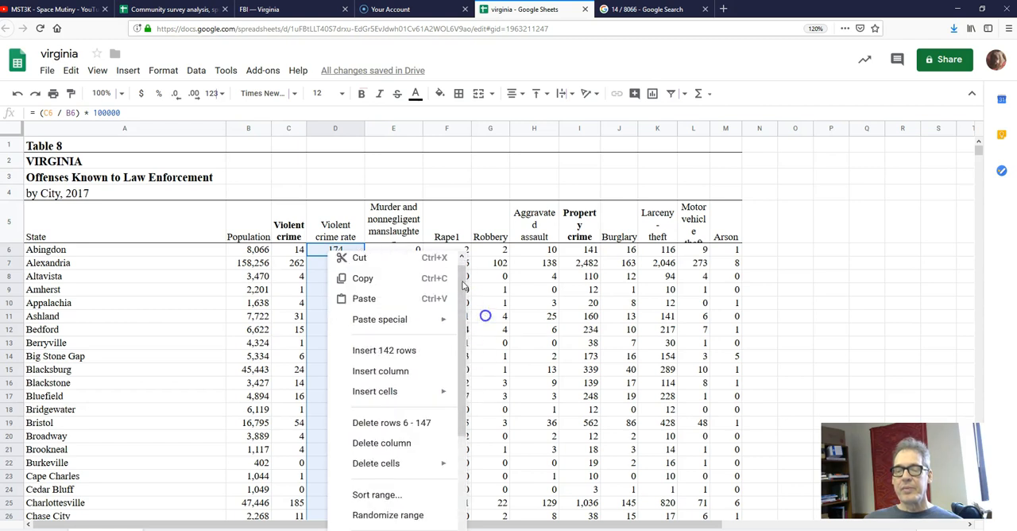
{"action": "left_click", "coordinate": [409, 176]}
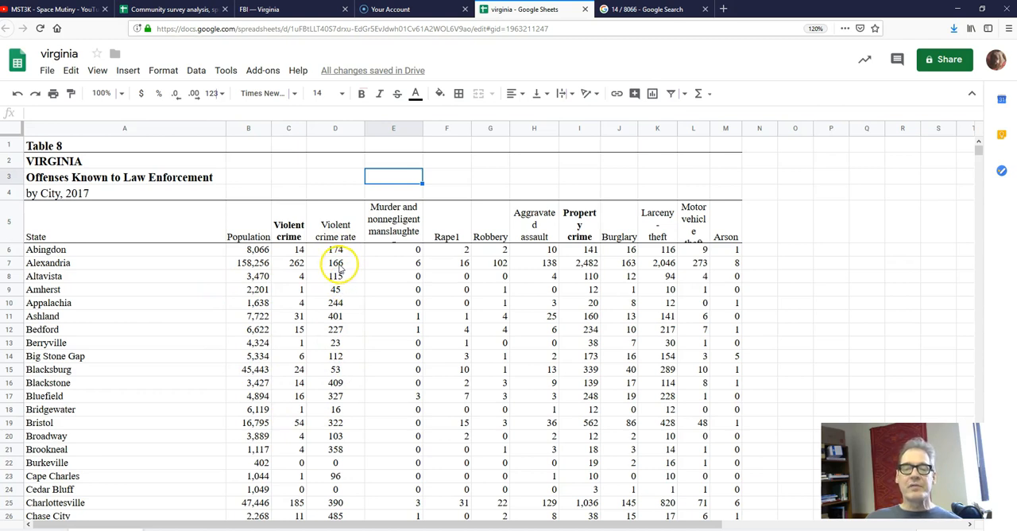
- Check the rate formulas for Abingdon, Alexandria and Altavista, comparing Altavista's with its violent crime and population cells
{"action": "left_click", "coordinate": [339, 267]}
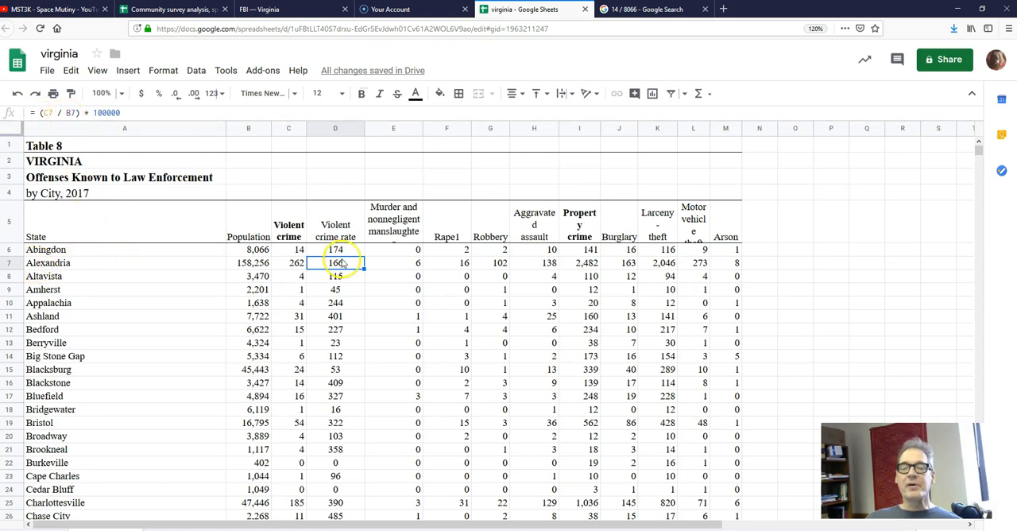
{"action": "left_click", "coordinate": [345, 251]}
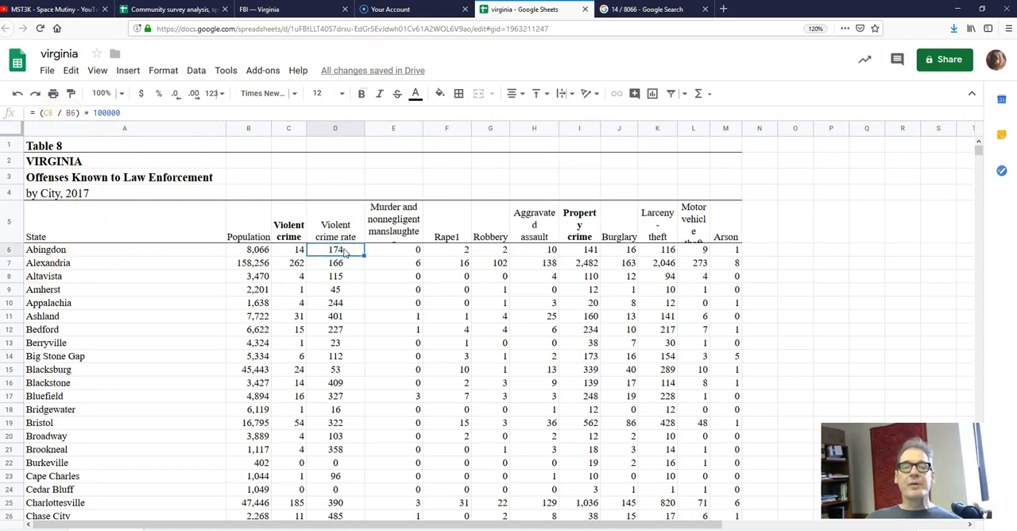
{"action": "left_click", "coordinate": [340, 268]}
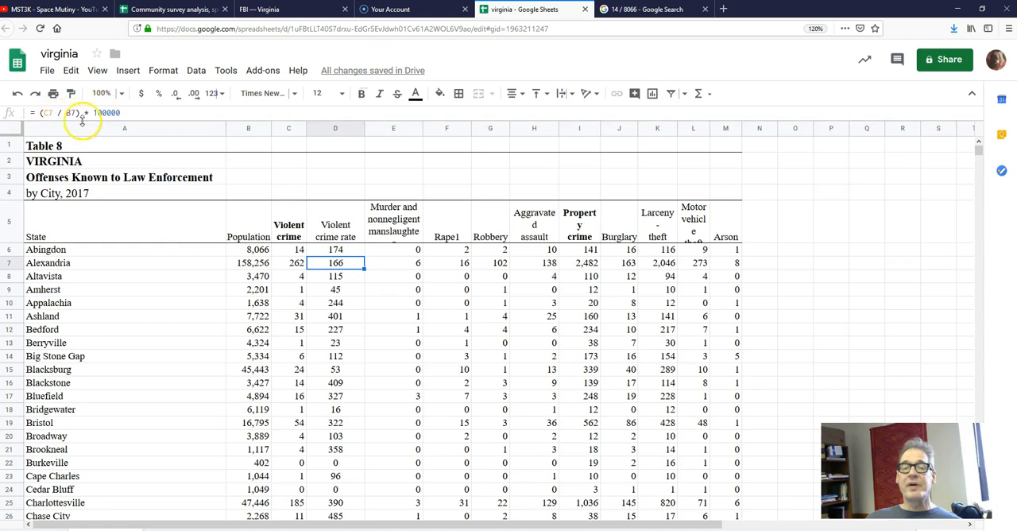
{"action": "left_click", "coordinate": [334, 276]}
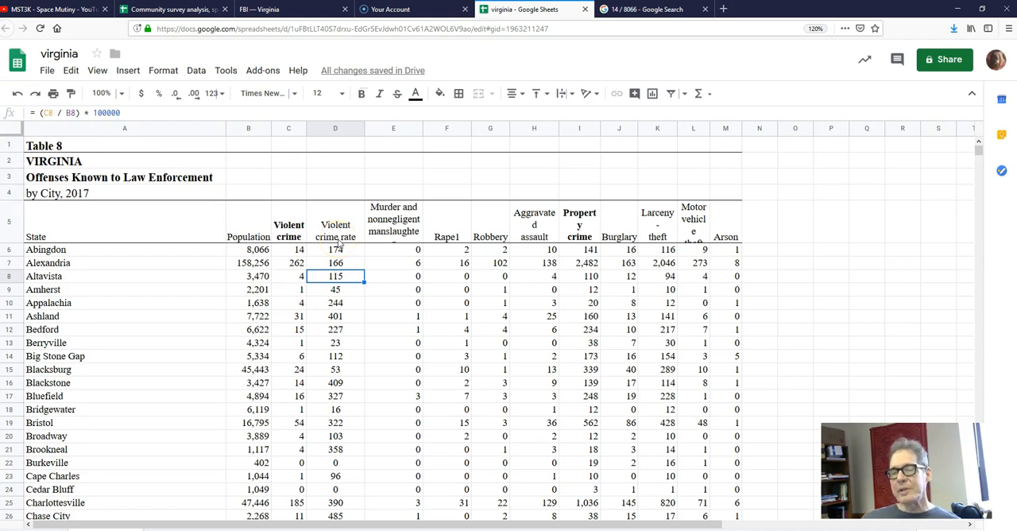
{"action": "left_click", "coordinate": [298, 277]}
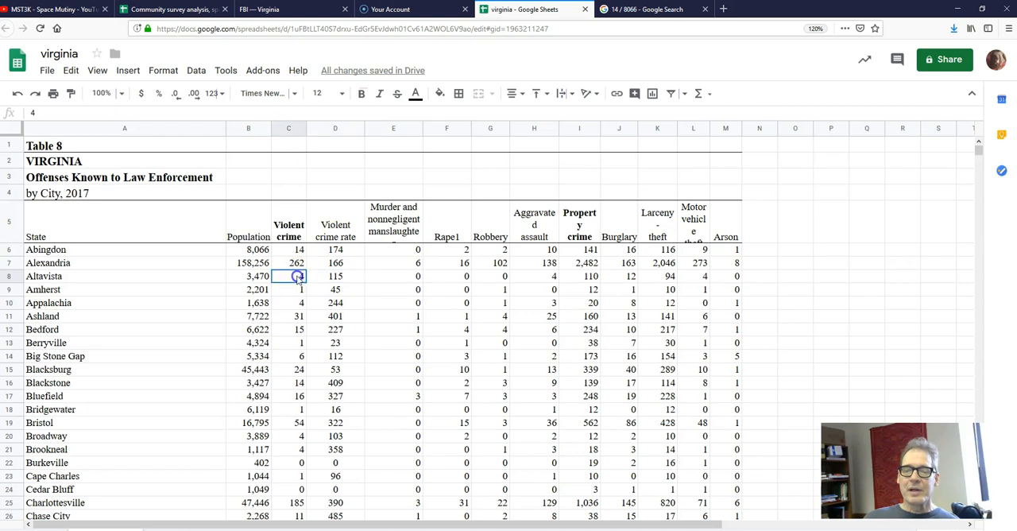
{"action": "left_click", "coordinate": [264, 277]}
{"action": "left_click", "coordinate": [298, 278]}
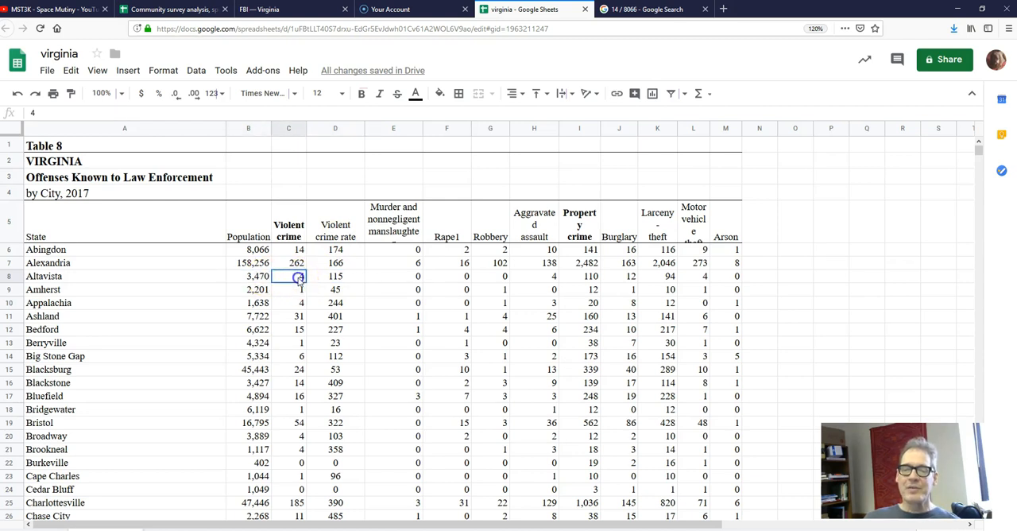
{"action": "left_click", "coordinate": [256, 278]}
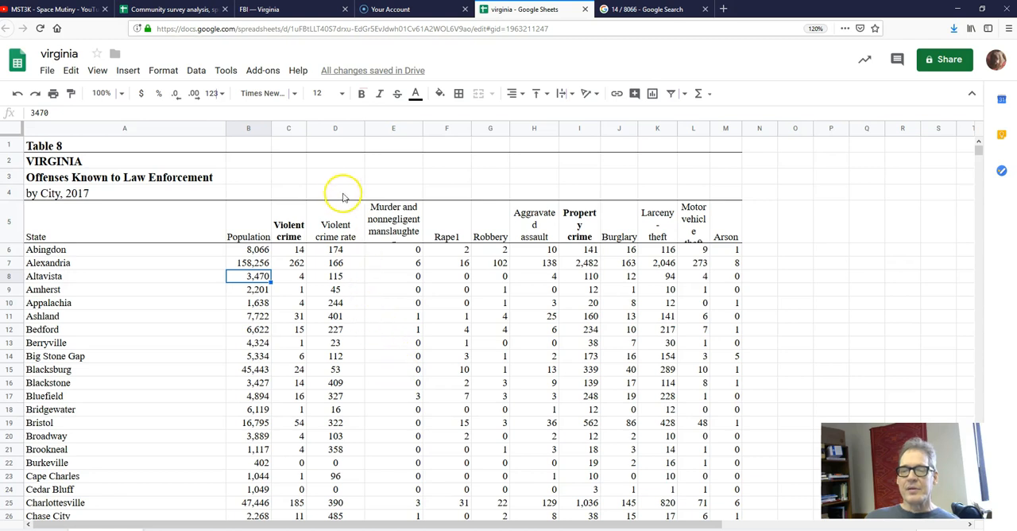
{"action": "left_click", "coordinate": [325, 177]}
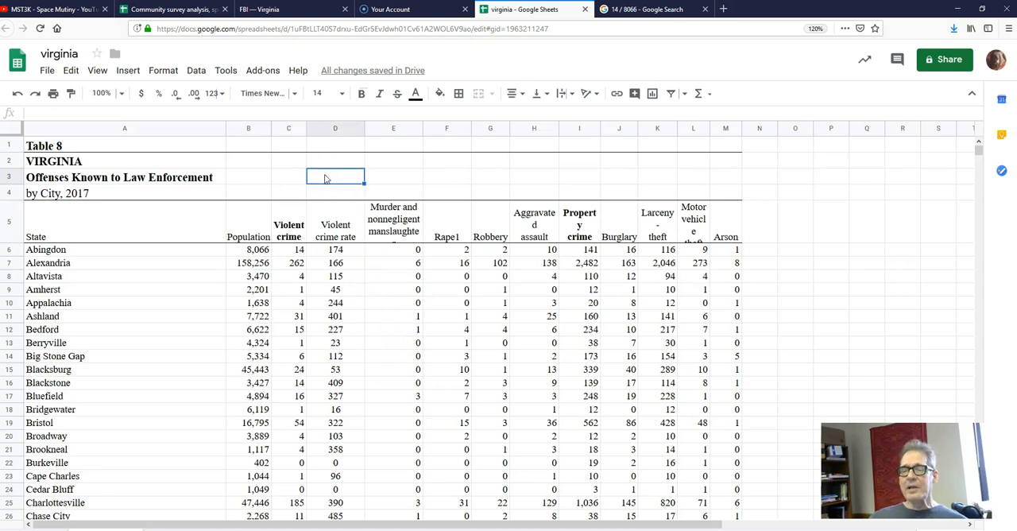